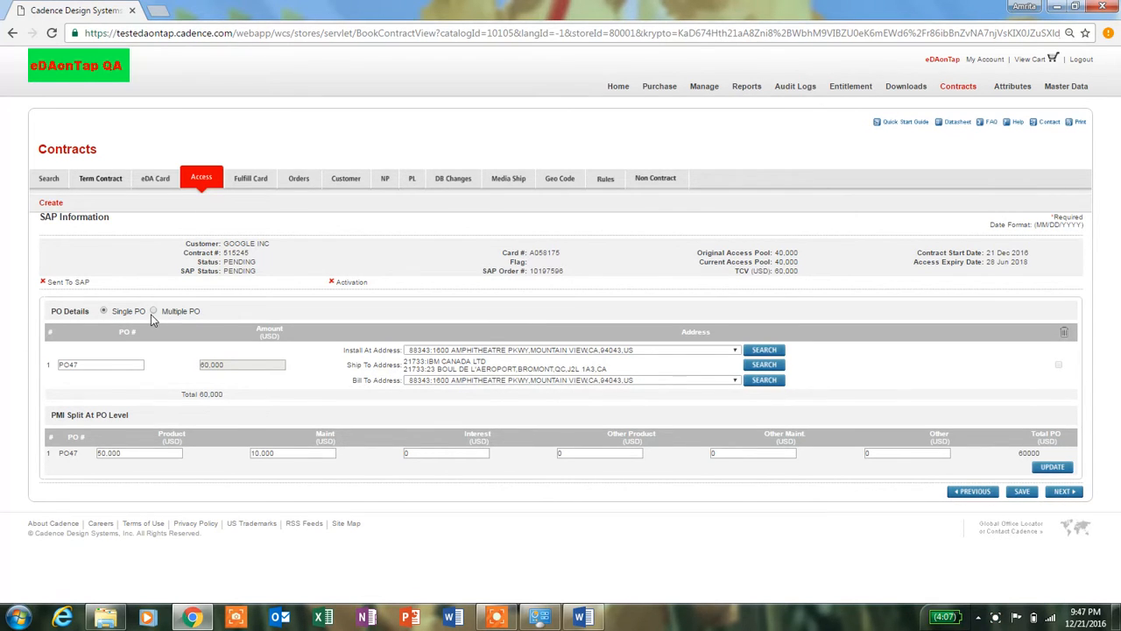
- Keep the single PO option and set its install-at address to IBM AUSTRALIA LTD from a customer search for IBM*
{"action": "left_click", "coordinate": [154, 311]}
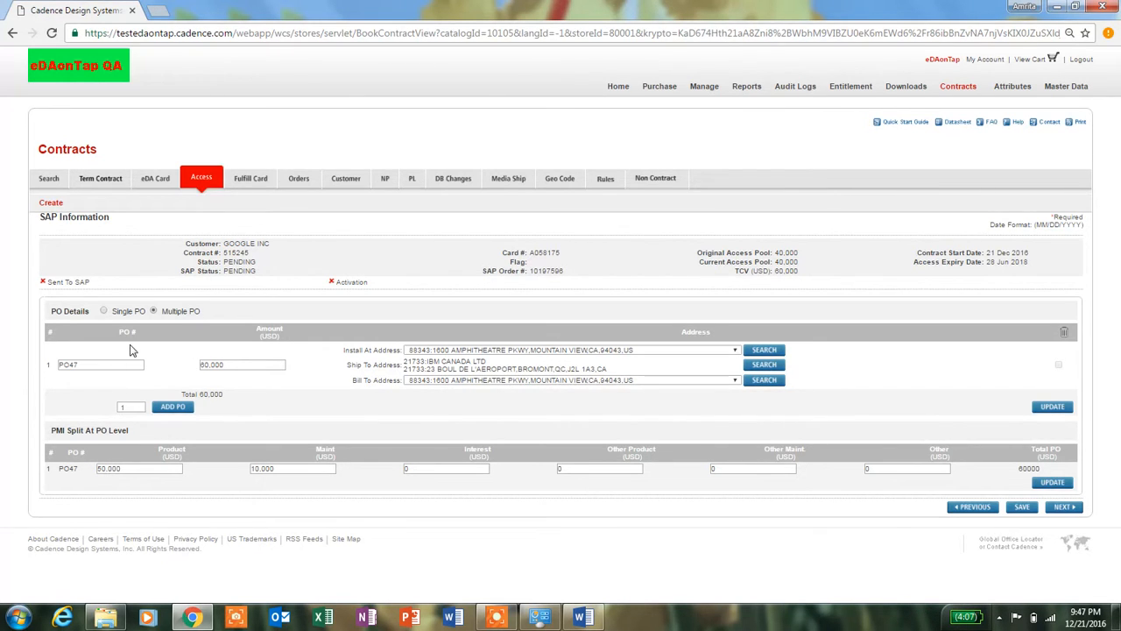
{"action": "left_click", "coordinate": [103, 312]}
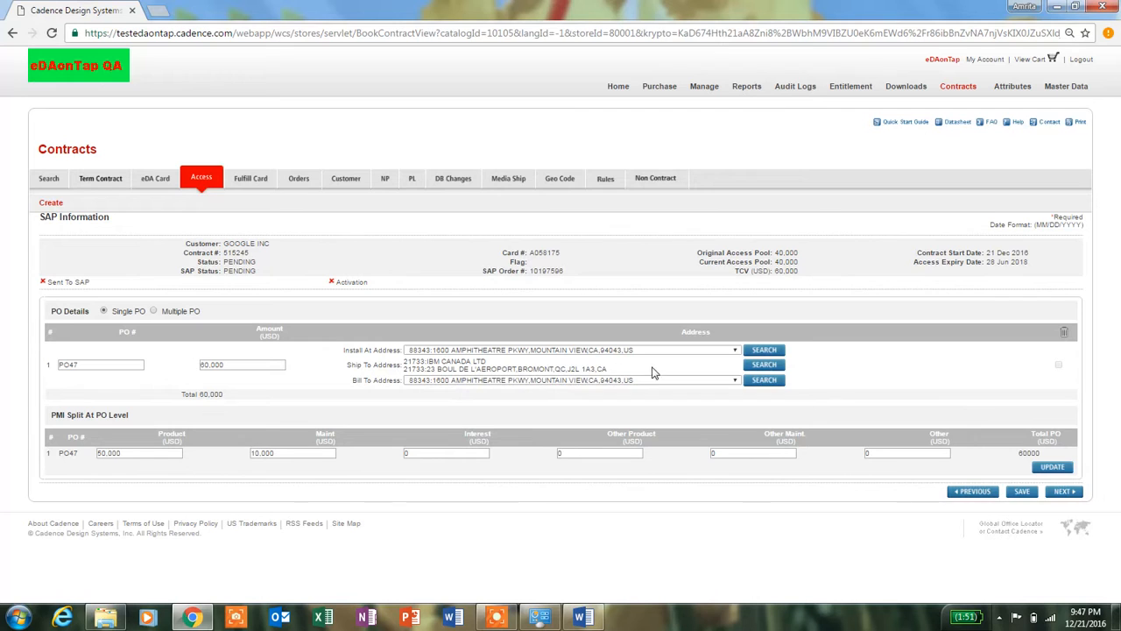
{"action": "left_click", "coordinate": [761, 351]}
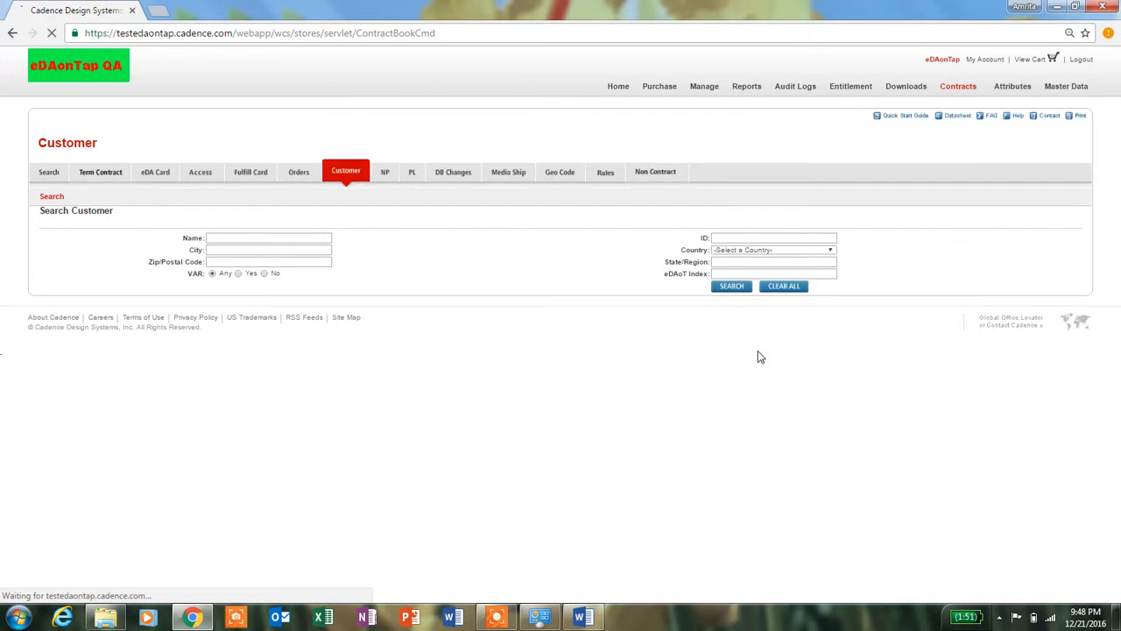
{"action": "left_click", "coordinate": [224, 237]}
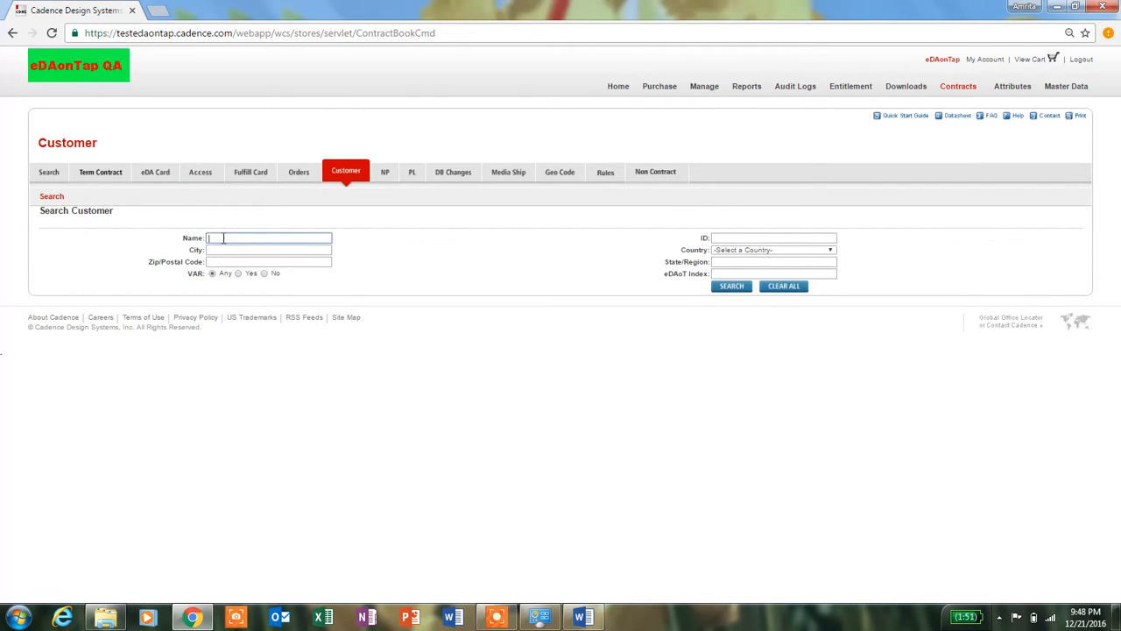
{"action": "left_click", "coordinate": [223, 268]}
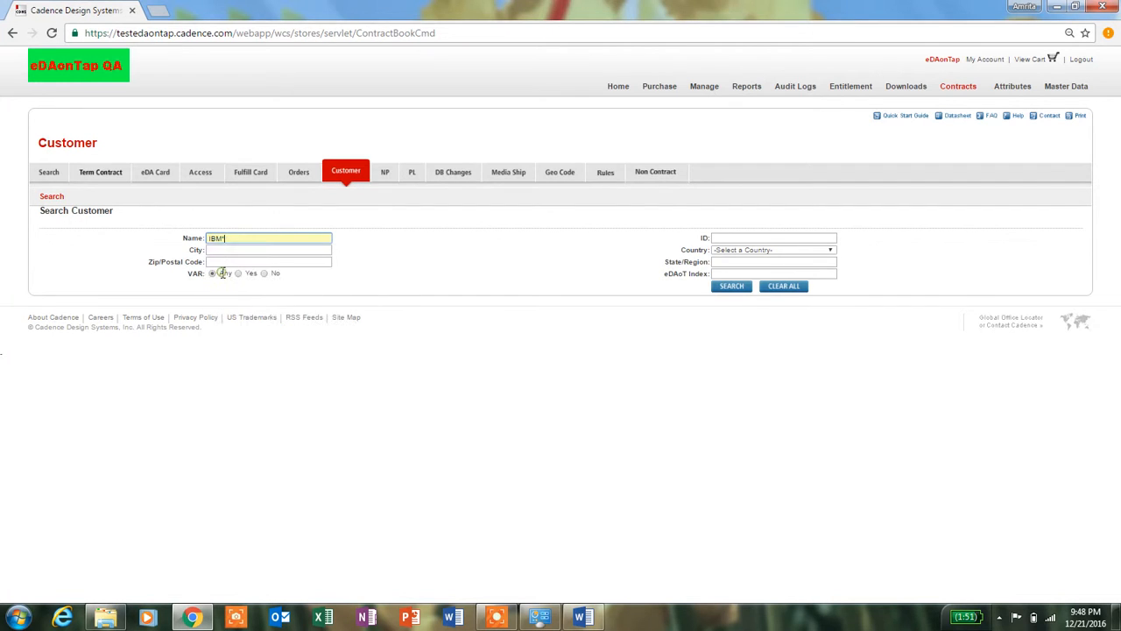
{"action": "left_click", "coordinate": [727, 287]}
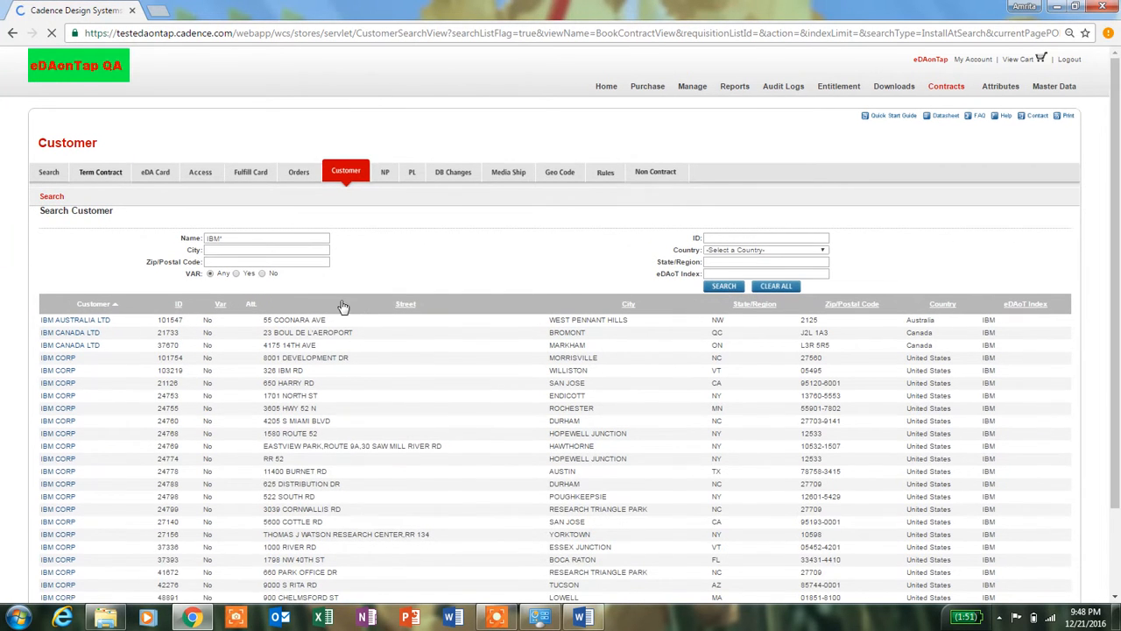
{"action": "left_click", "coordinate": [103, 326]}
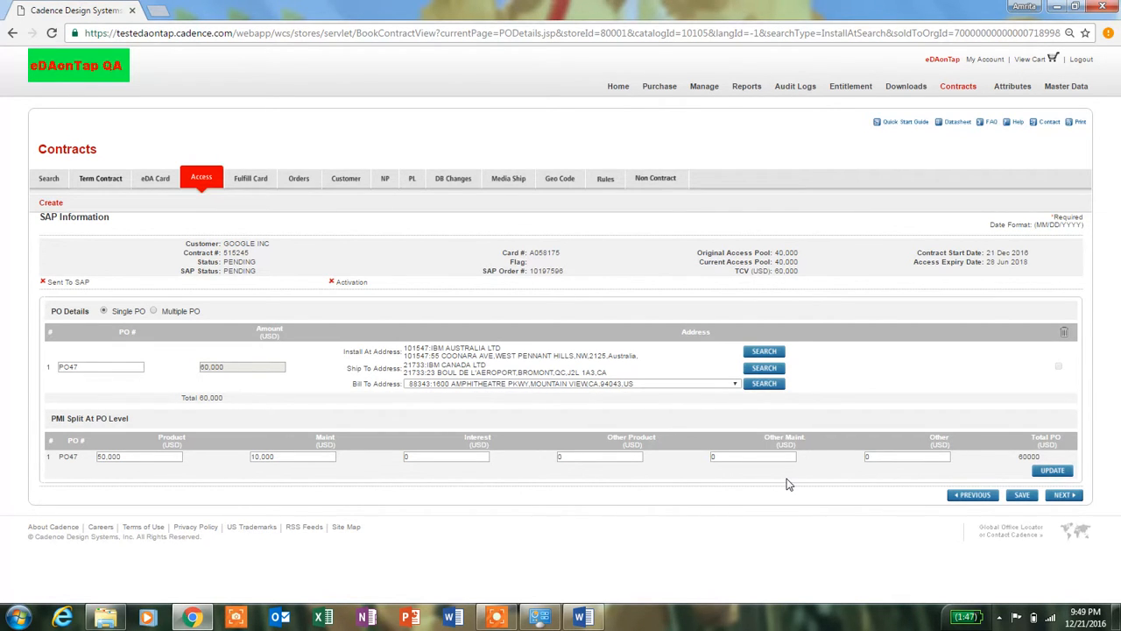
- Continue from the PO details through the revenue cycle page to the billing plan page
{"action": "left_click", "coordinate": [1062, 496]}
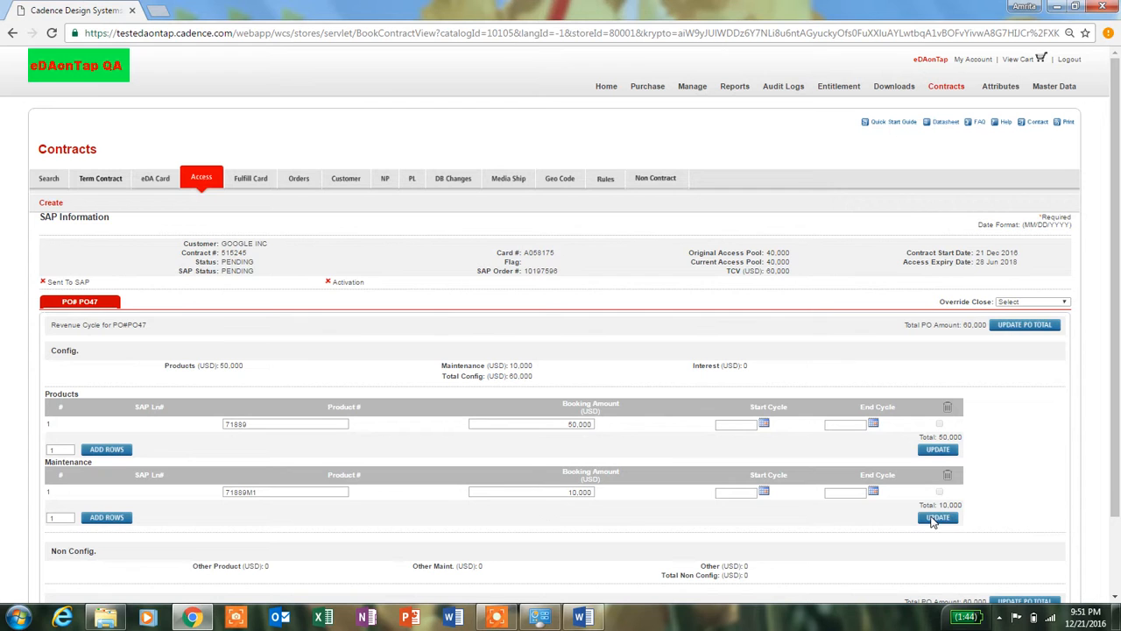
{"action": "left_click", "coordinate": [1115, 597]}
{"action": "left_click", "coordinate": [1115, 596]}
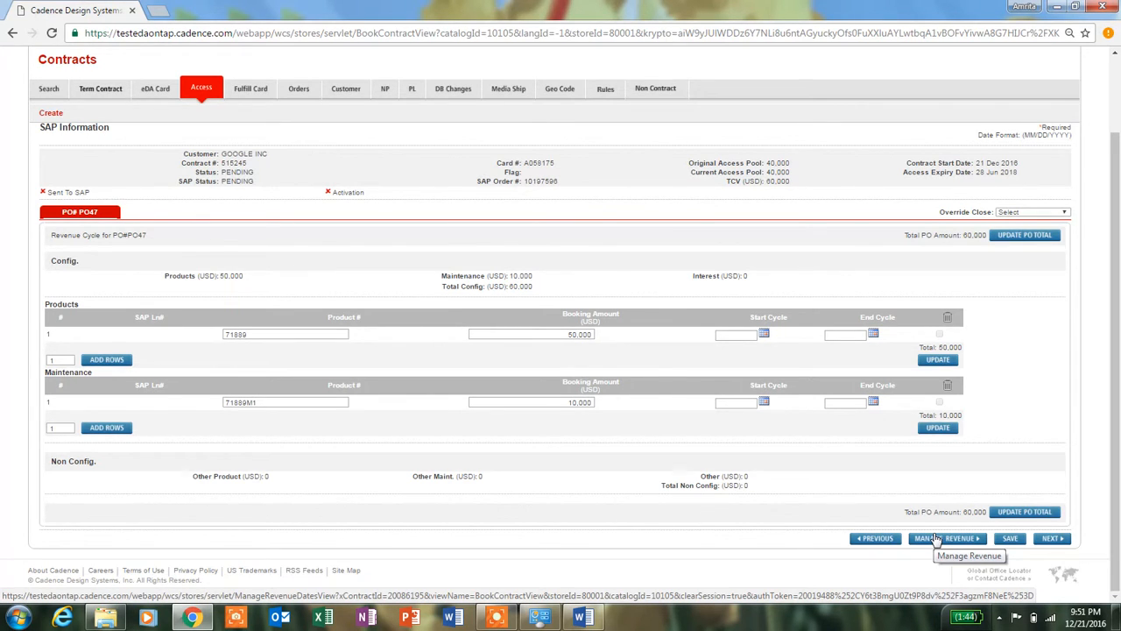
{"action": "left_click", "coordinate": [1052, 541]}
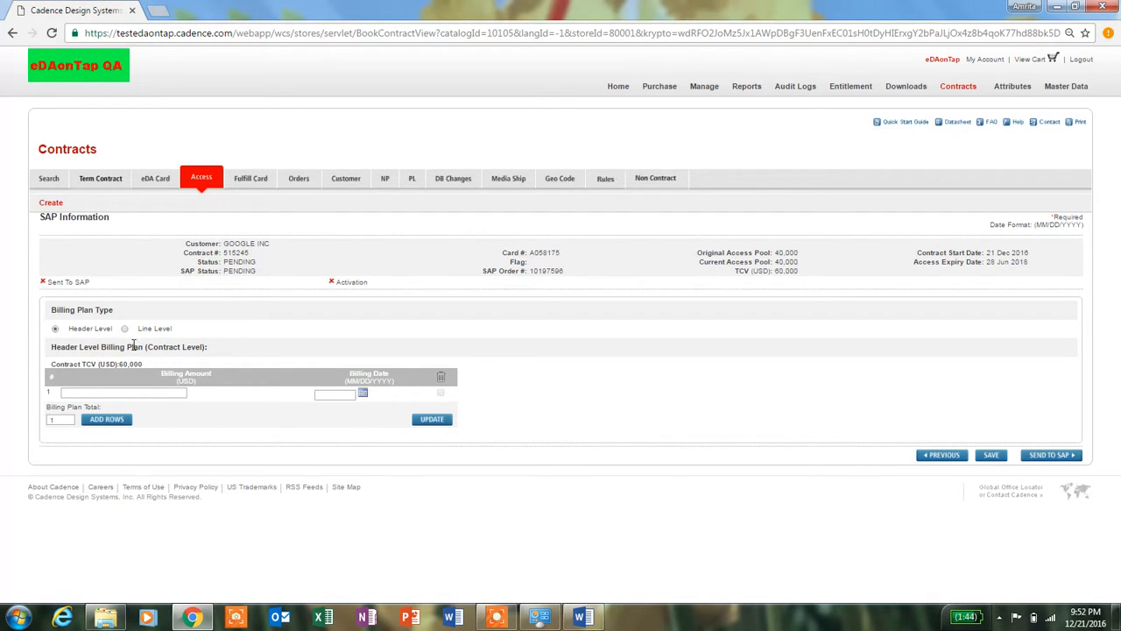
- Fill the header-level billing plan row with 60000 and date 12/30/2016, update the plan and try to send the contract to SAP
{"action": "left_click", "coordinate": [129, 393]}
{"action": "type", "text": "6000"}
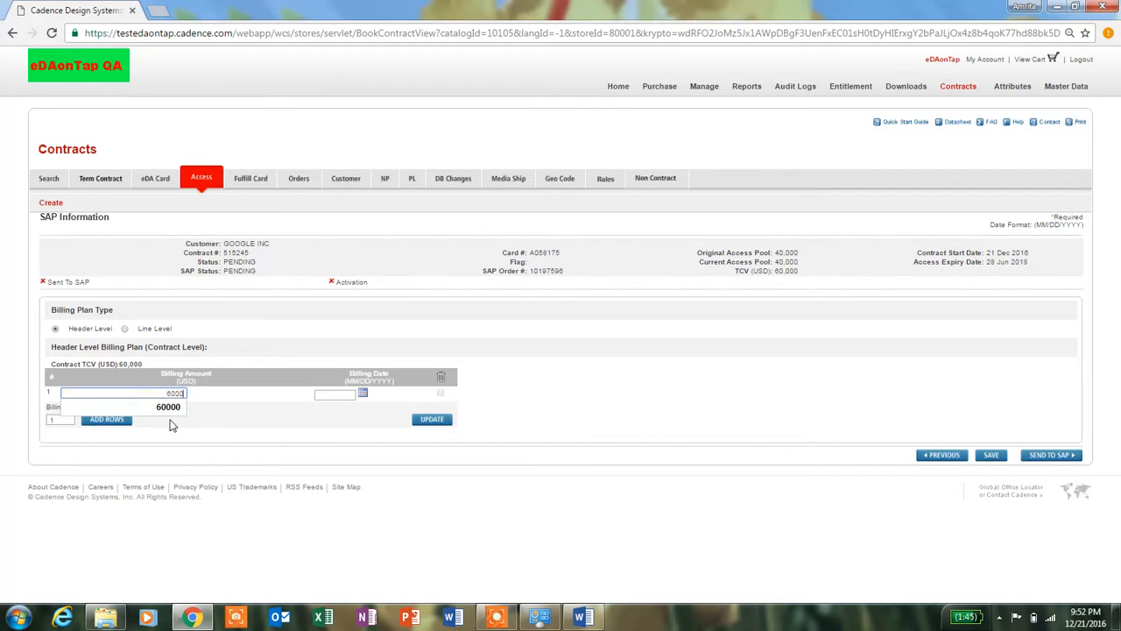
{"action": "left_click", "coordinate": [168, 407]}
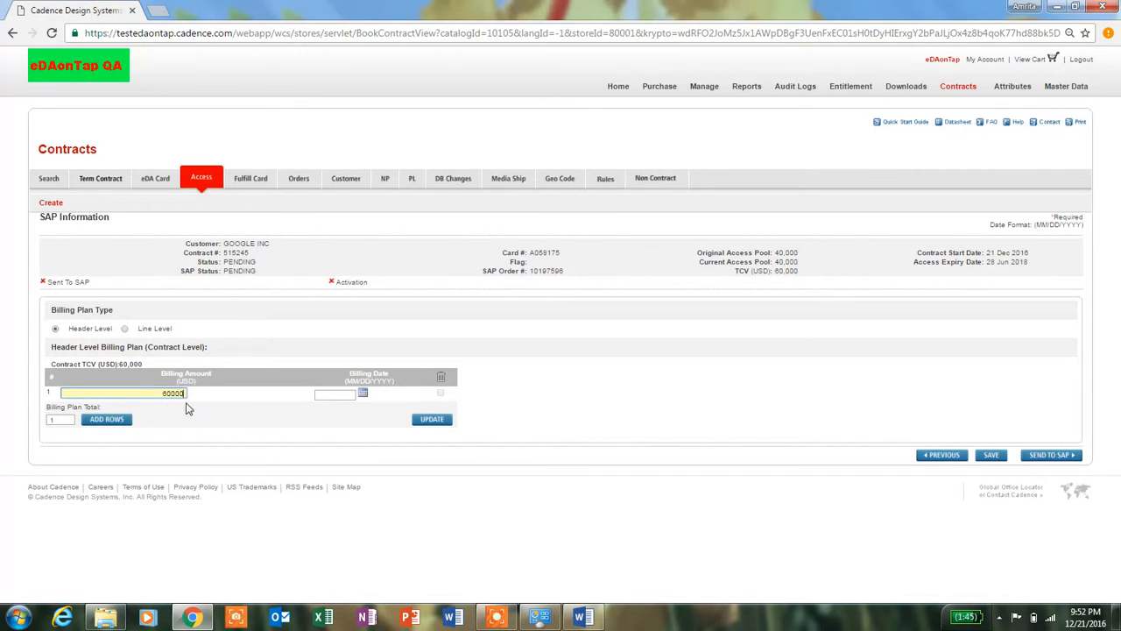
{"action": "left_click", "coordinate": [364, 399]}
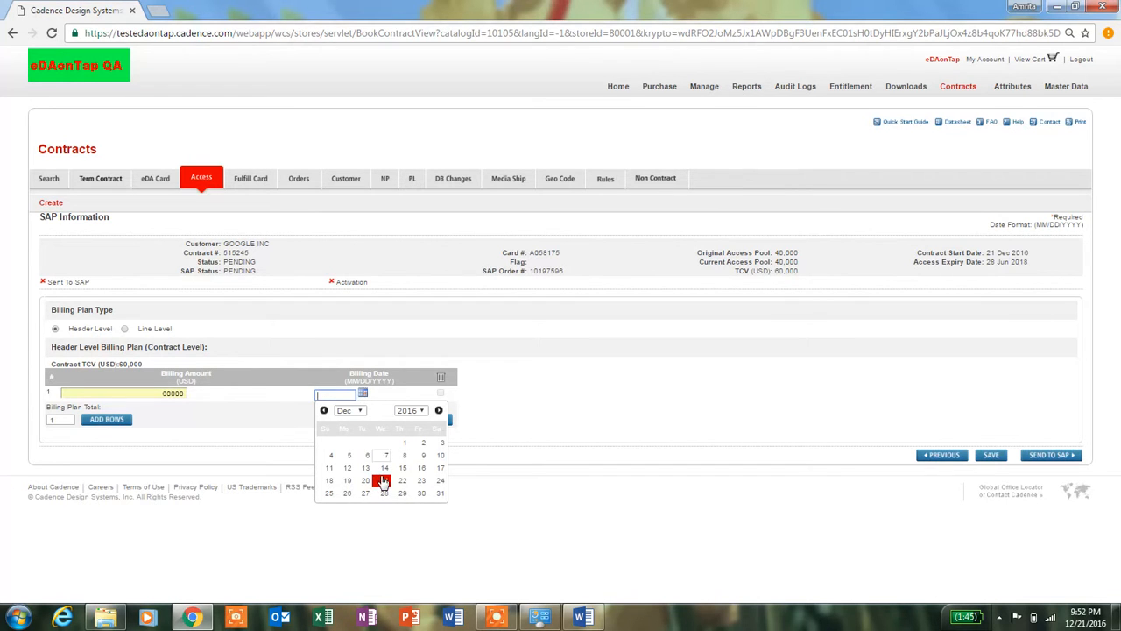
{"action": "left_click", "coordinate": [421, 493]}
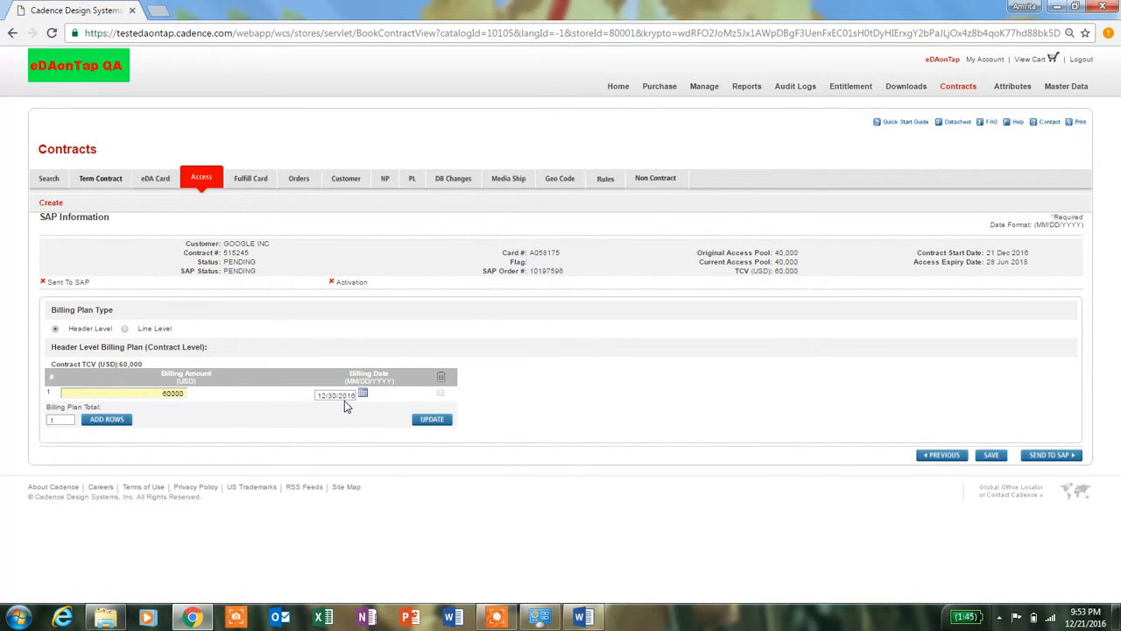
{"action": "left_click", "coordinate": [429, 424]}
{"action": "left_click", "coordinate": [1043, 455]}
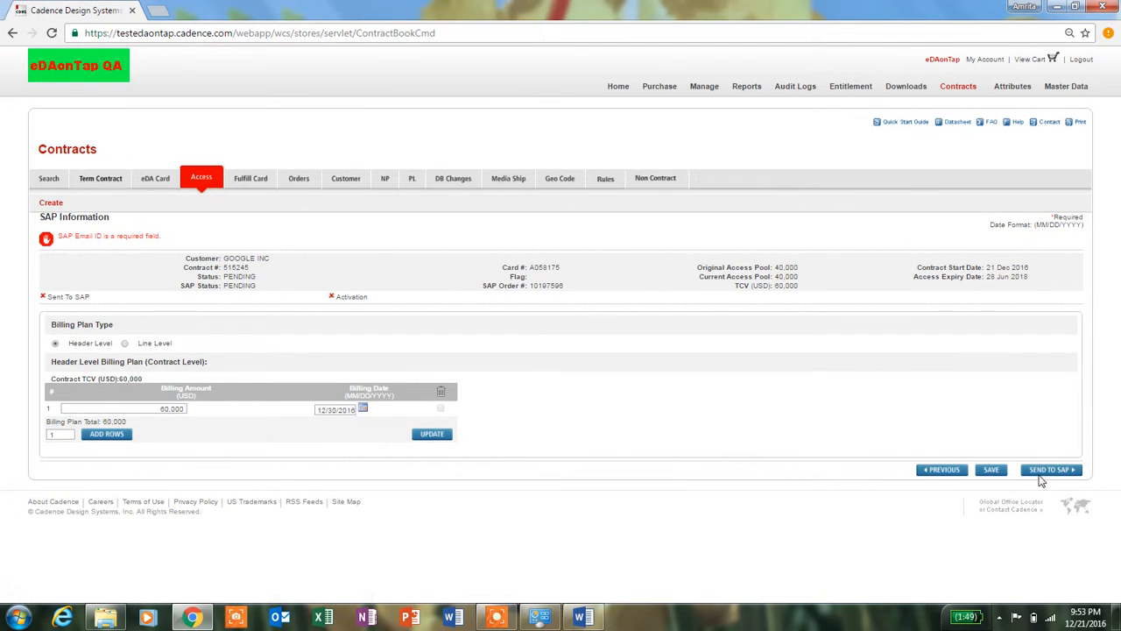
- Go back to the SAP Info page, fill in the SAP Email ID and send the contract to SAP
{"action": "left_click", "coordinate": [937, 471]}
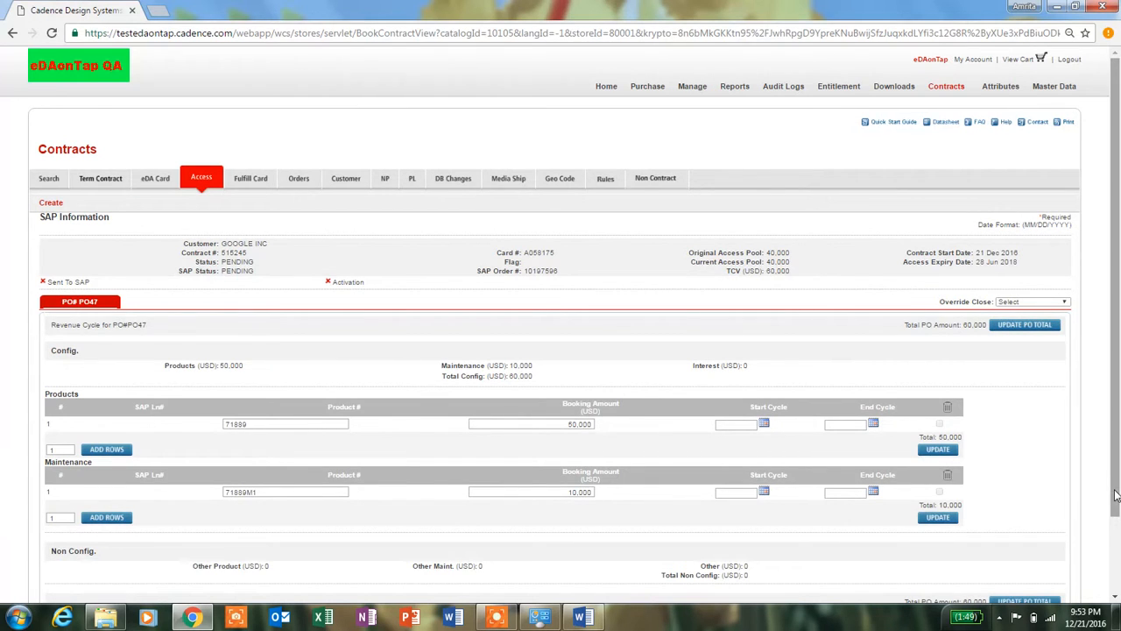
{"action": "scroll", "coordinate": [1115, 495], "scroll_direction": "down", "scroll_amount": 2}
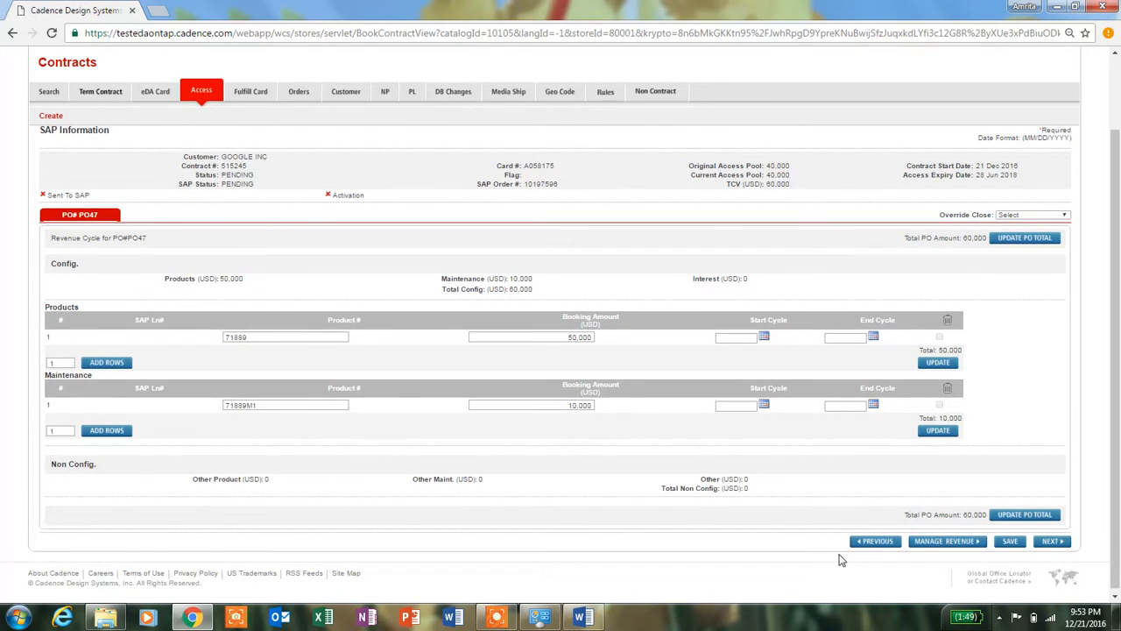
{"action": "left_click", "coordinate": [872, 541]}
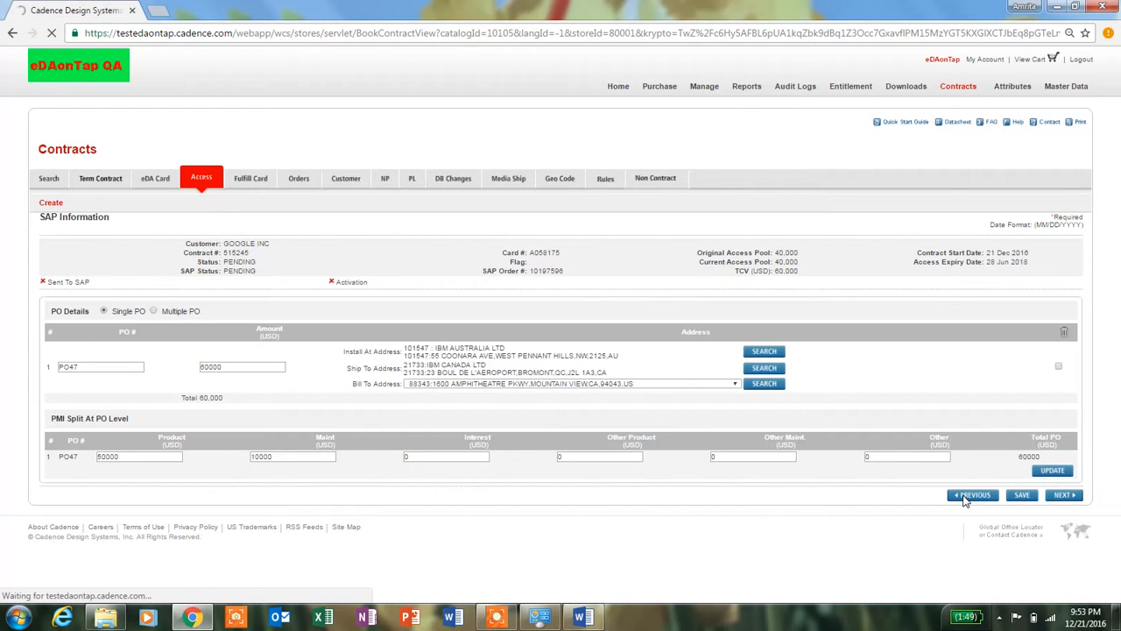
{"action": "left_click", "coordinate": [973, 496]}
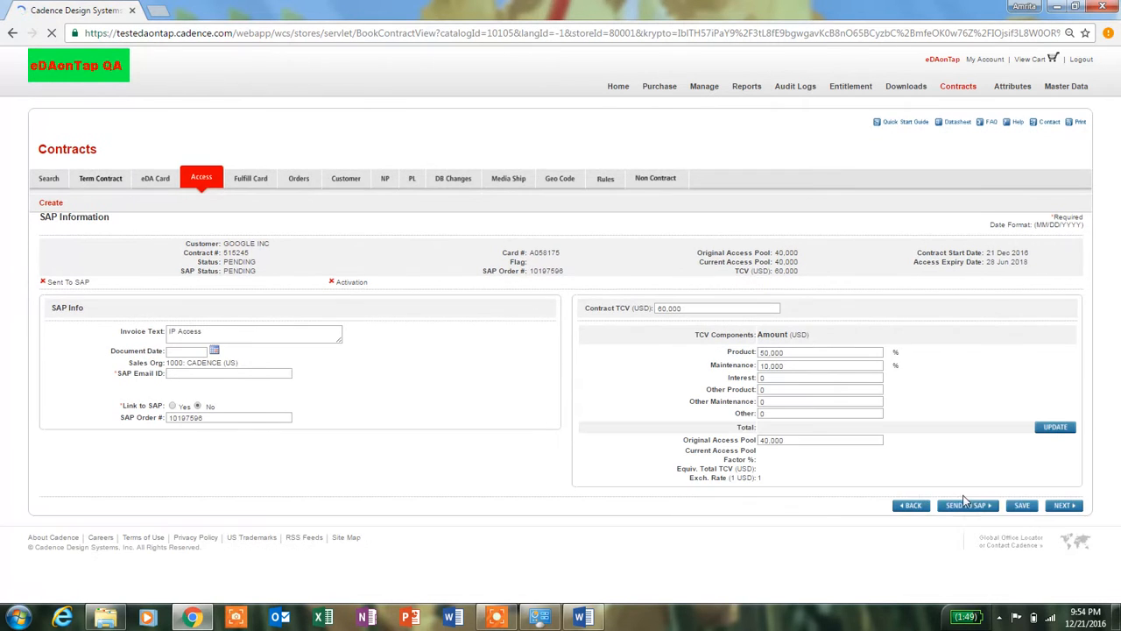
{"action": "left_click", "coordinate": [178, 374]}
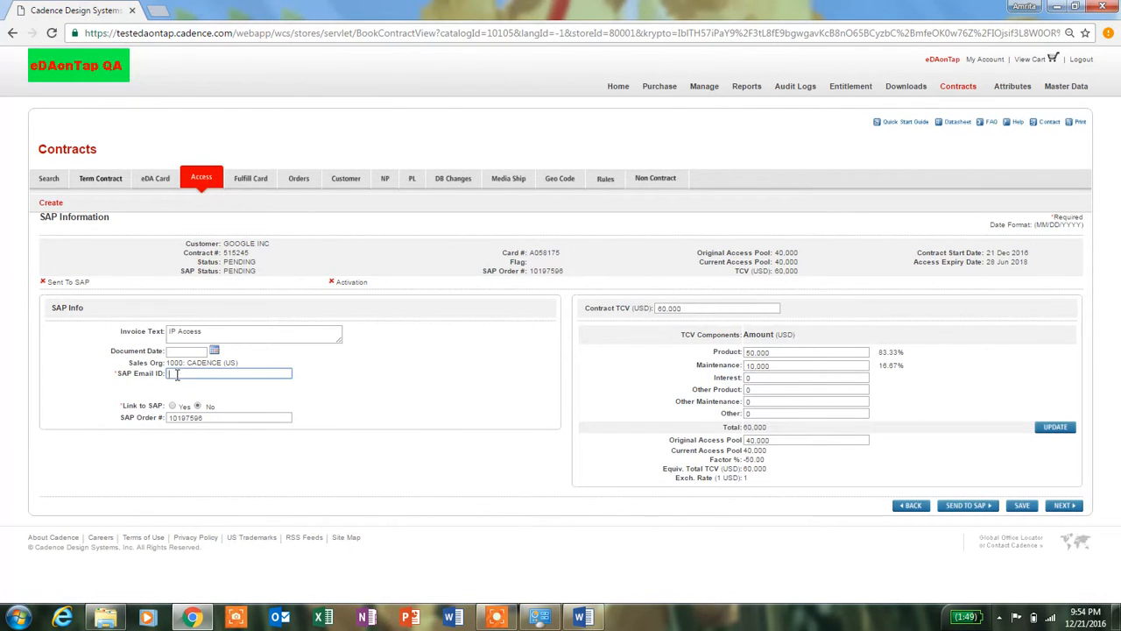
{"action": "left_click", "coordinate": [179, 374]}
{"action": "left_click", "coordinate": [181, 389]}
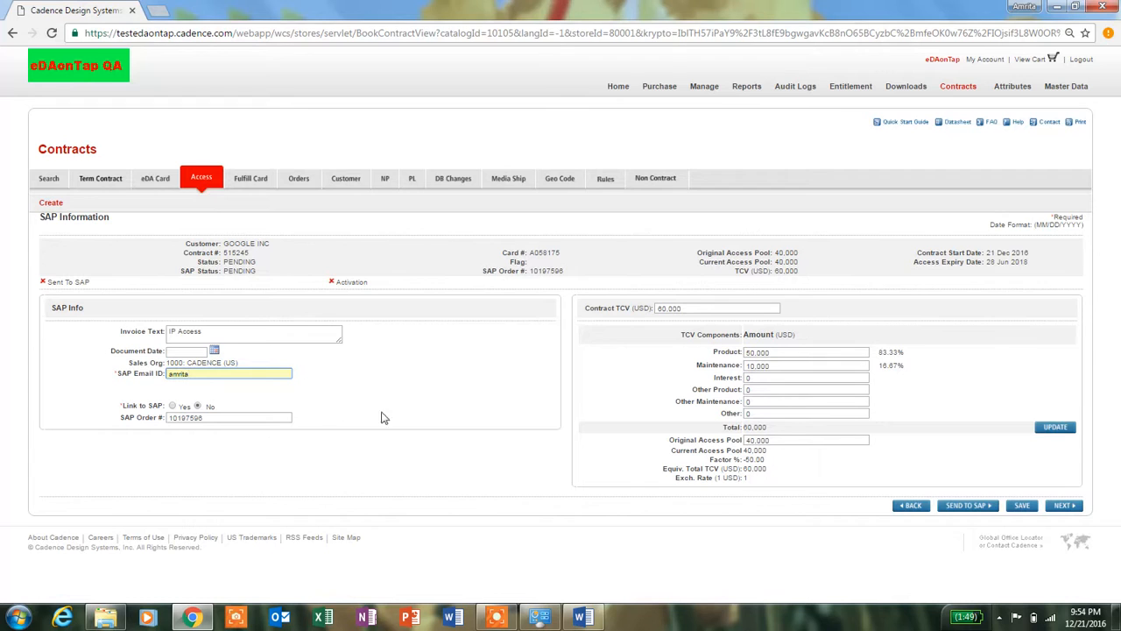
{"action": "left_click", "coordinate": [955, 505]}
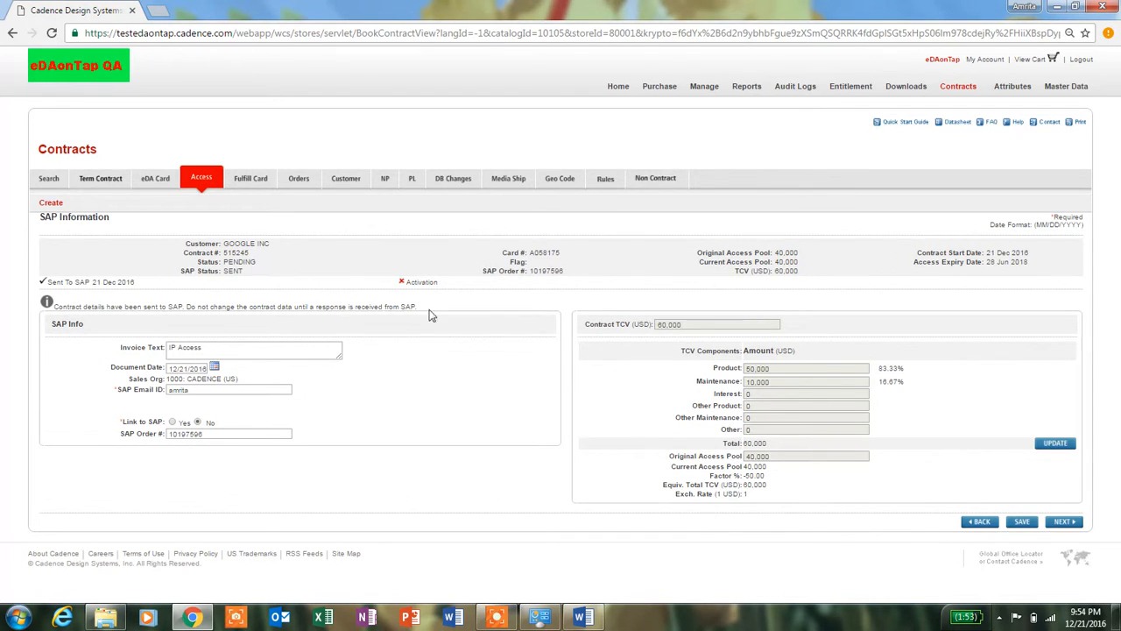
- Copy the contract number and open the contract search page in a separate browser tab
{"action": "left_click", "coordinate": [252, 253]}
{"action": "left_click_drag", "start_coordinate": [221, 253], "coordinate": [253, 253]}
{"action": "right_click", "coordinate": [48, 184]}
{"action": "left_click", "coordinate": [101, 190]}
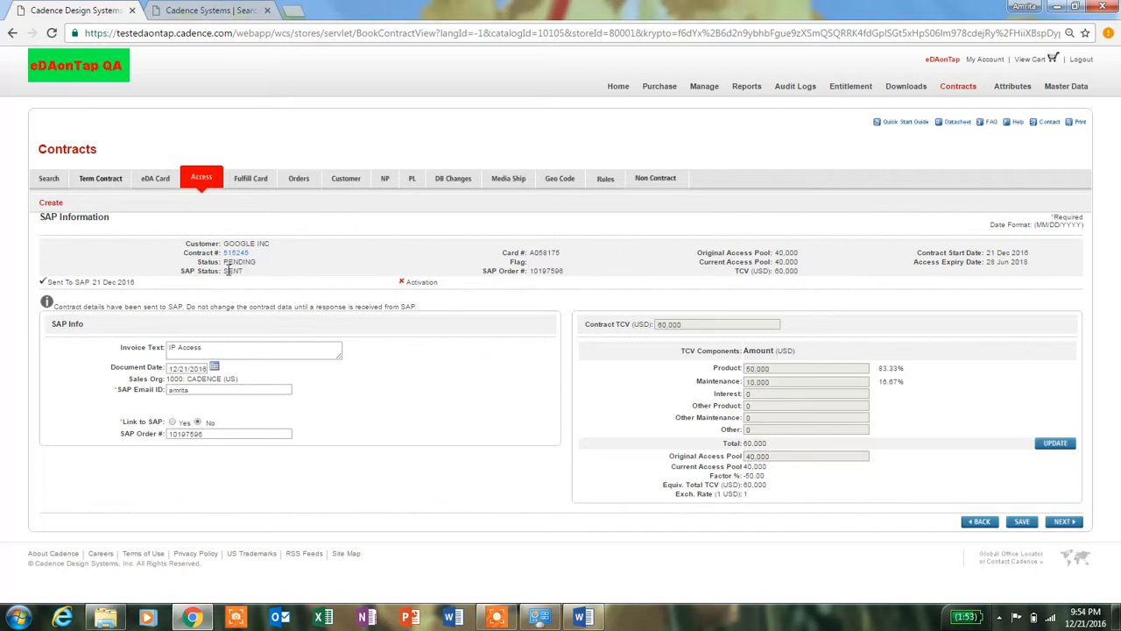
{"action": "left_click", "coordinate": [210, 10]}
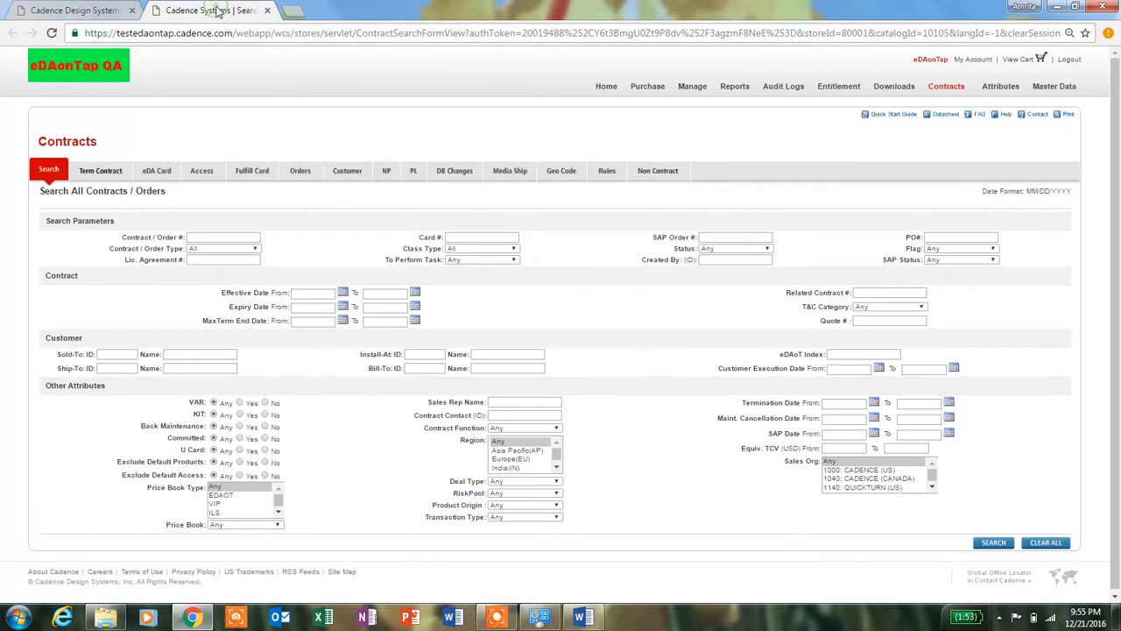
- Search for the contract by its copied number with type Access, and refresh its details page to check the SAP status
{"action": "left_click", "coordinate": [197, 238]}
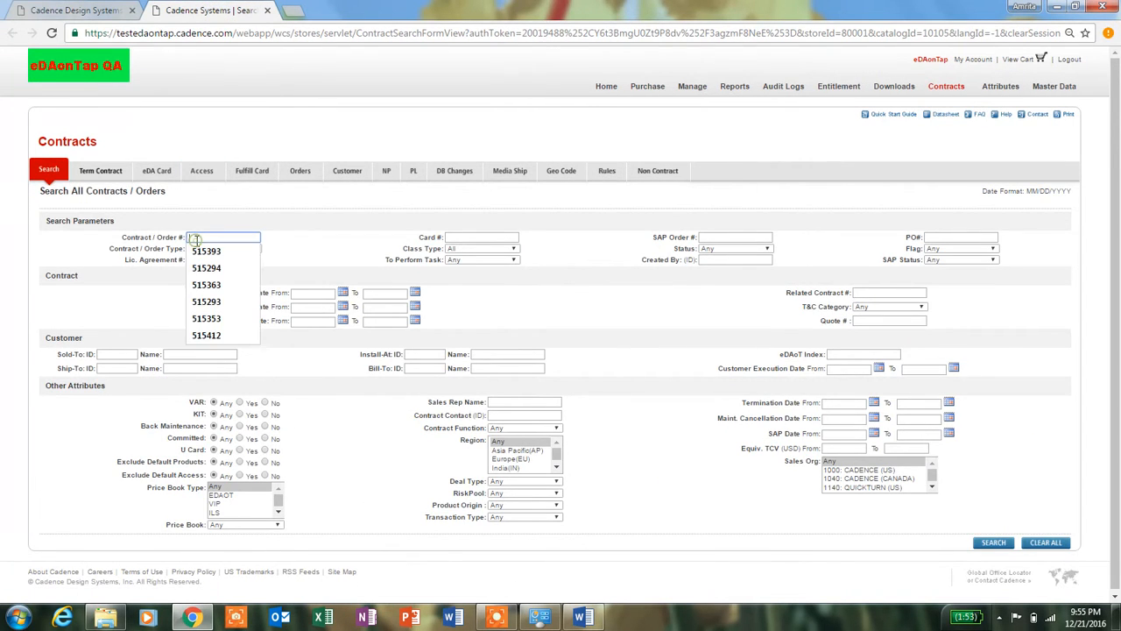
{"action": "type", "text": "515245"}
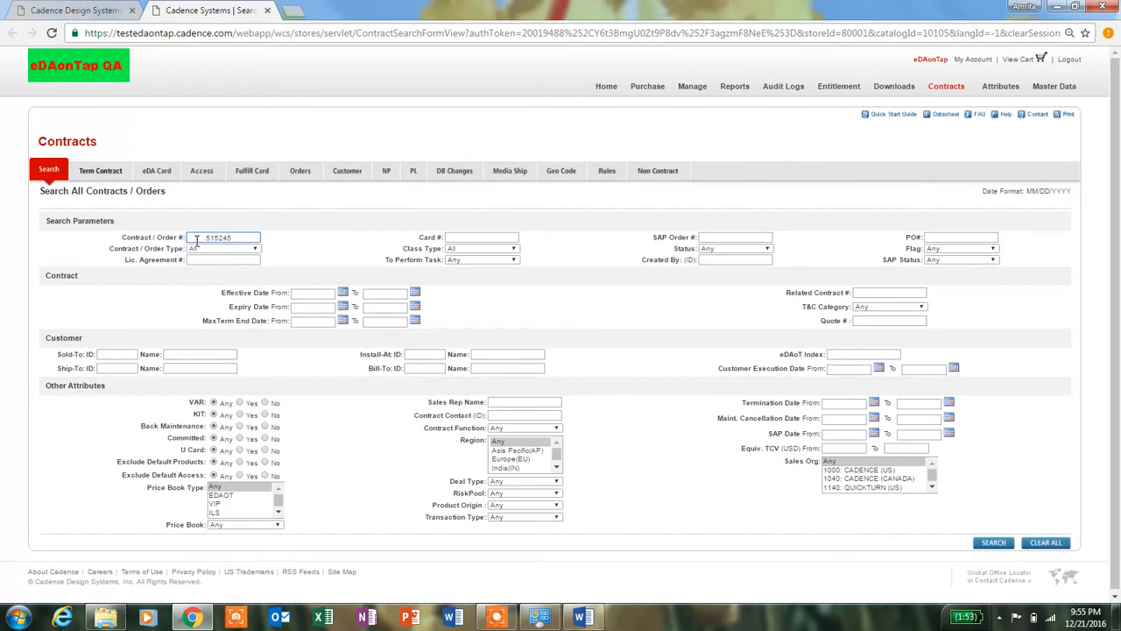
{"action": "left_click", "coordinate": [255, 250]}
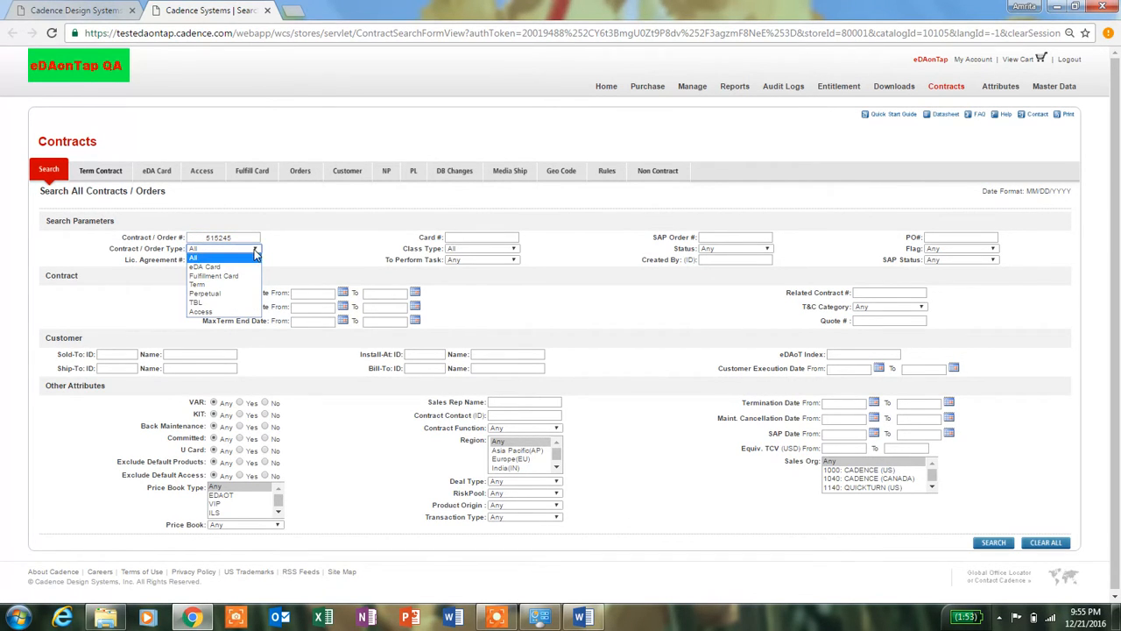
{"action": "left_click", "coordinate": [227, 312]}
{"action": "left_click", "coordinate": [993, 542]}
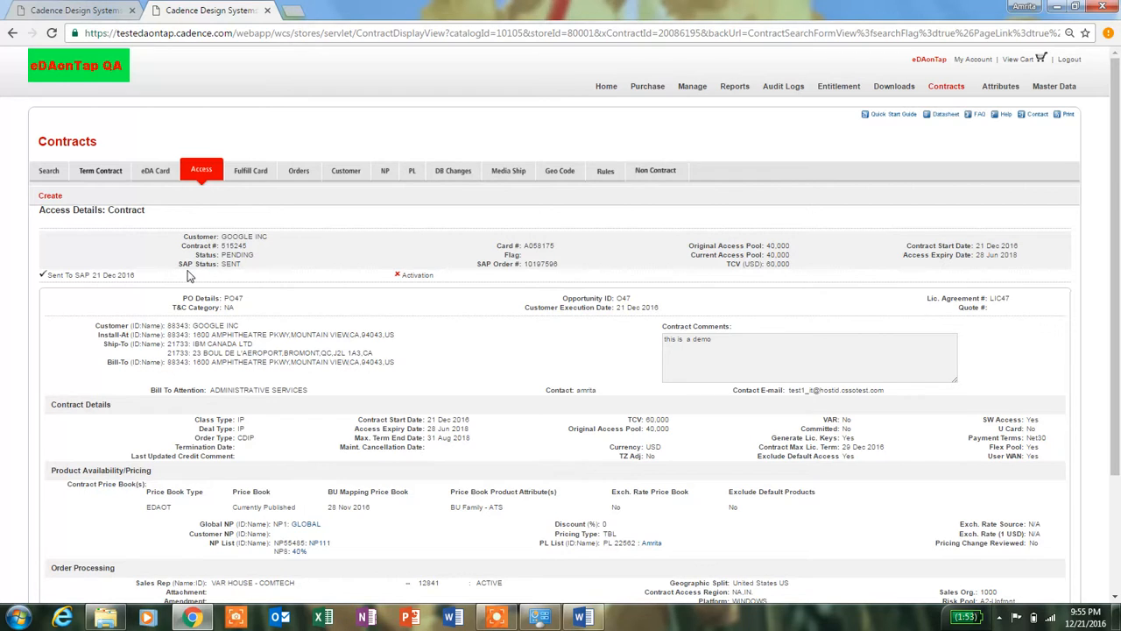
{"action": "key", "text": "F5"}
- Start a new contract search for contracts of type Access with status ACTIVE
{"action": "left_click", "coordinate": [49, 173]}
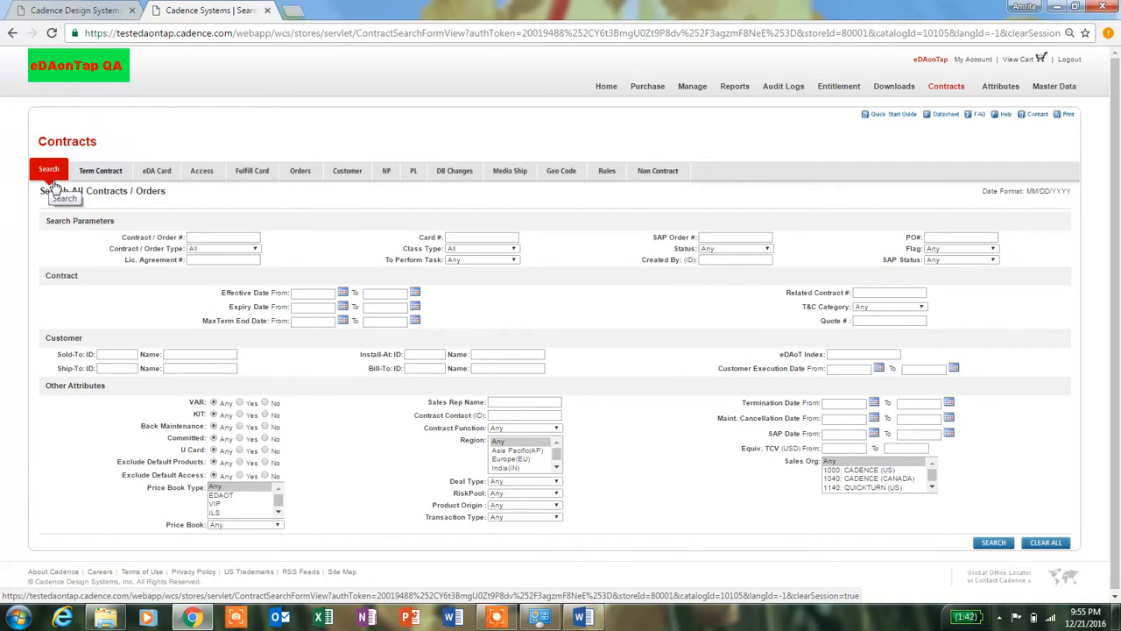
{"action": "left_click", "coordinate": [230, 250]}
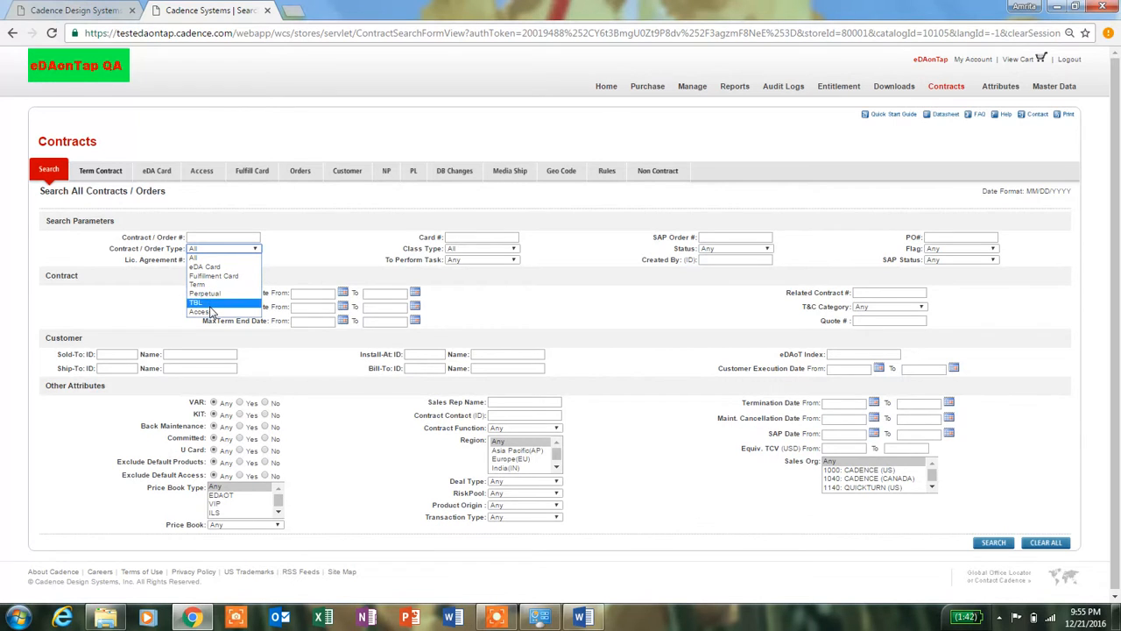
{"action": "left_click", "coordinate": [210, 313]}
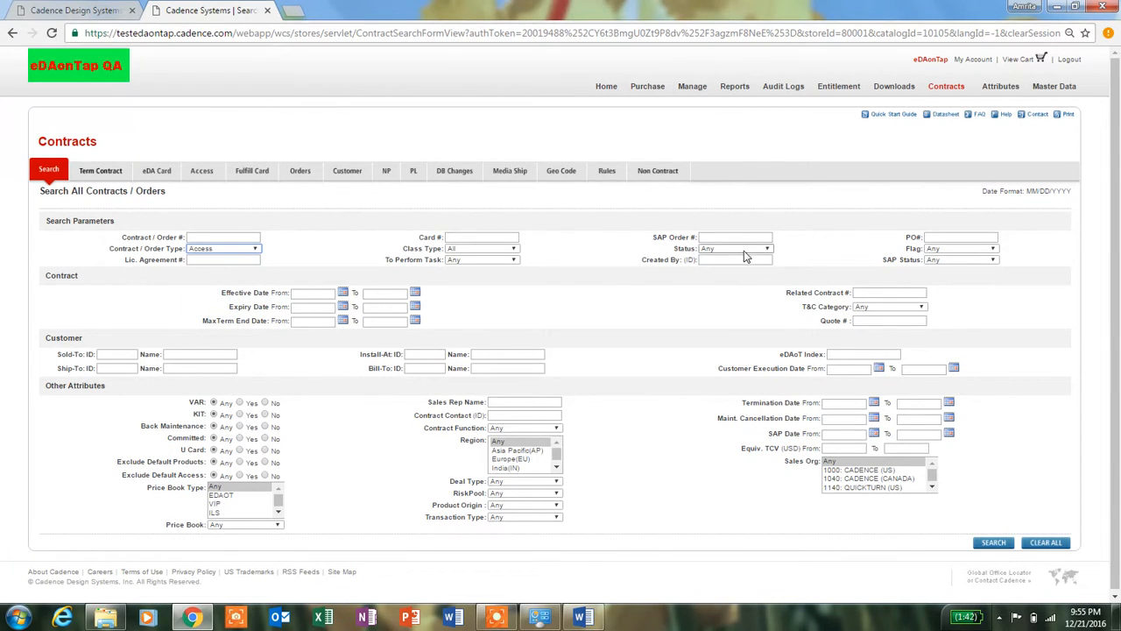
{"action": "left_click", "coordinate": [765, 252]}
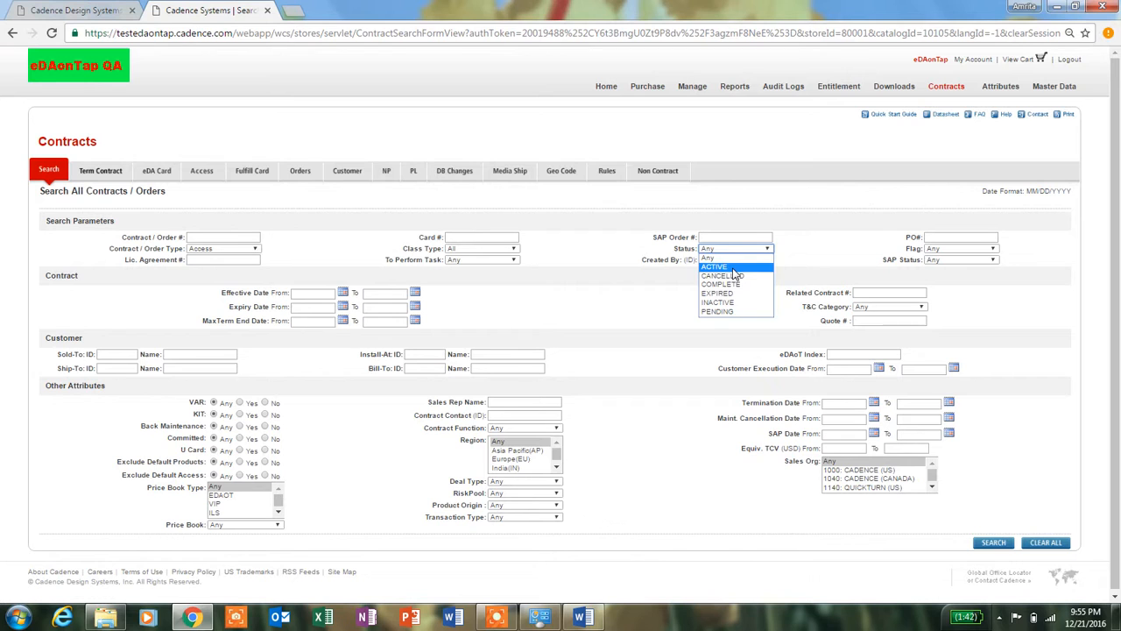
{"action": "left_click", "coordinate": [734, 274]}
{"action": "key", "text": "Return"}
{"action": "left_click", "coordinate": [716, 268]}
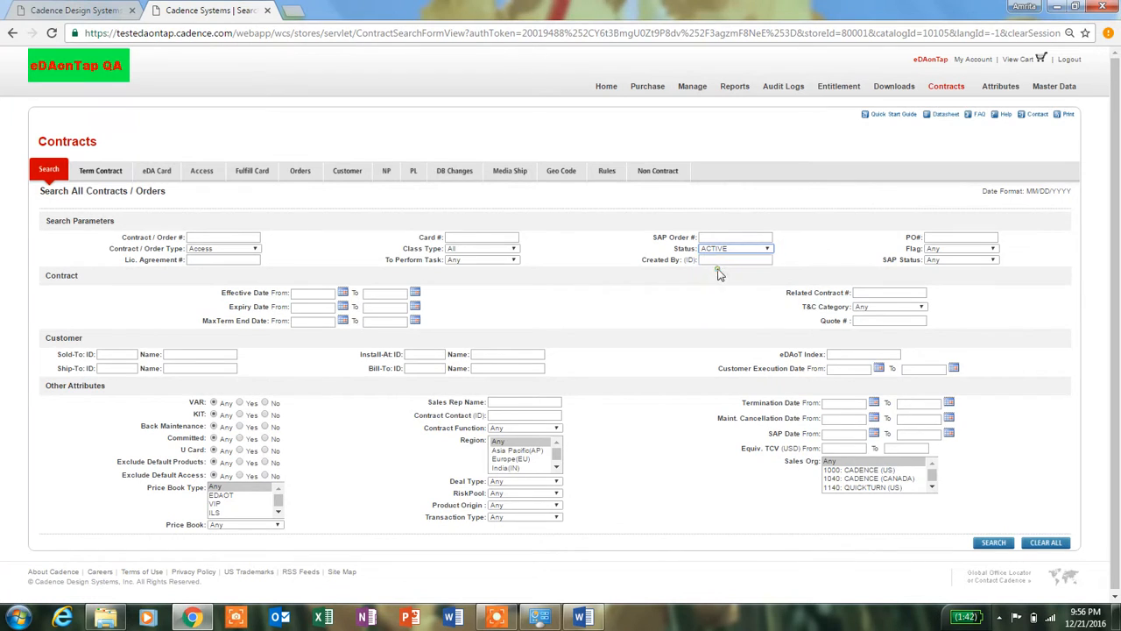
{"action": "left_click", "coordinate": [988, 544]}
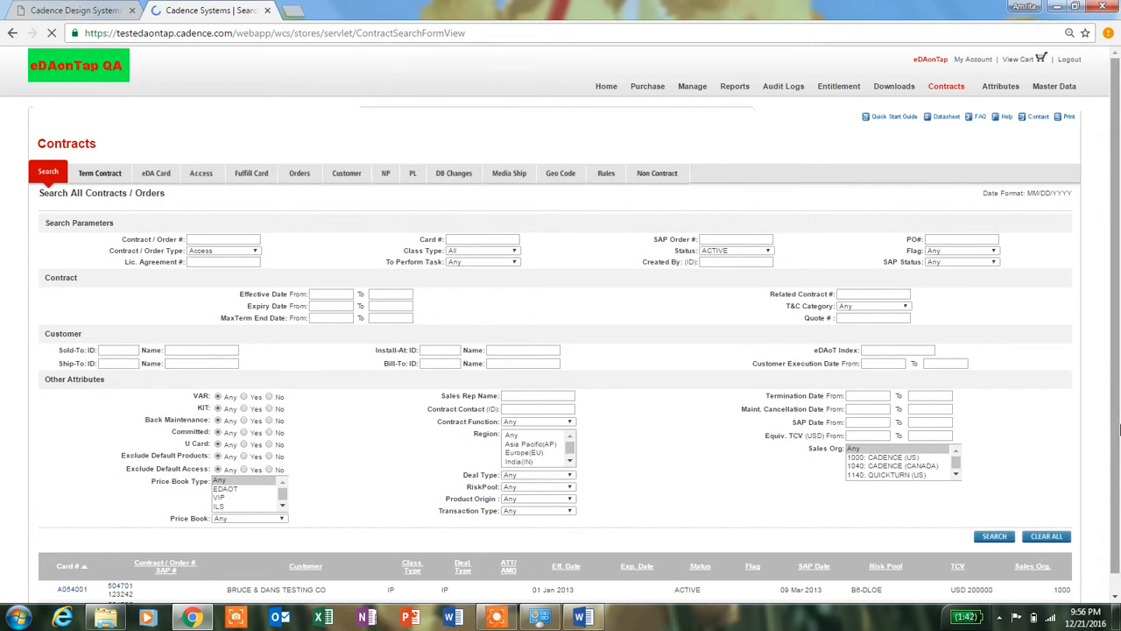
- Open the first active Access contract in the results and examine its details down to the available contract actions
{"action": "left_click_drag", "start_coordinate": [1119, 446], "coordinate": [1119, 550]}
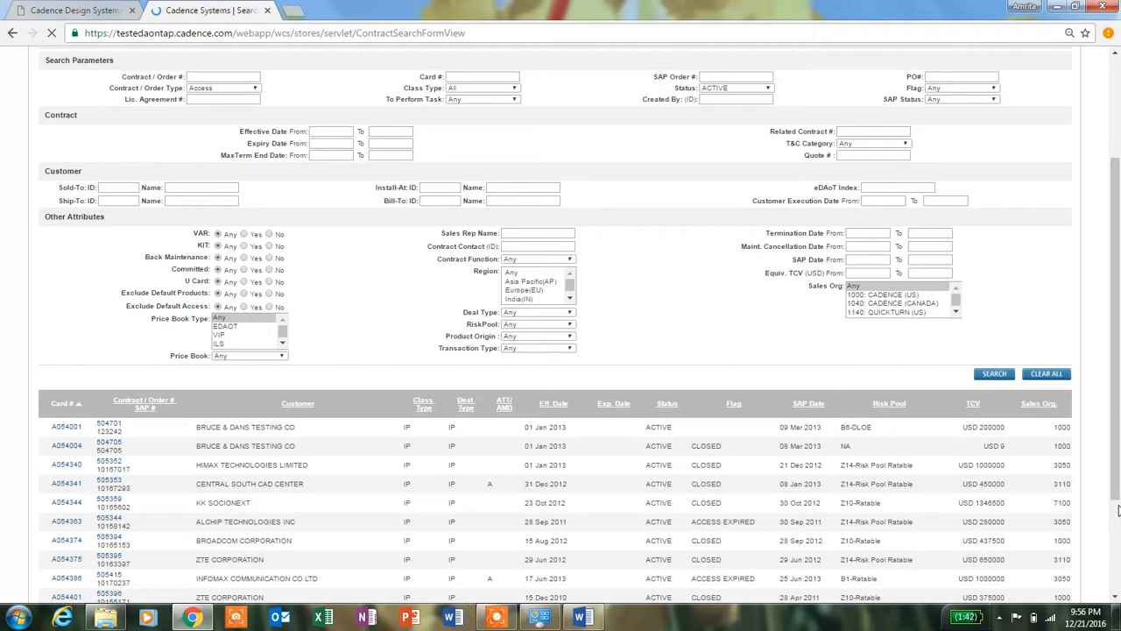
{"action": "scroll", "coordinate": [1083, 481], "scroll_direction": "down", "scroll_amount": 3}
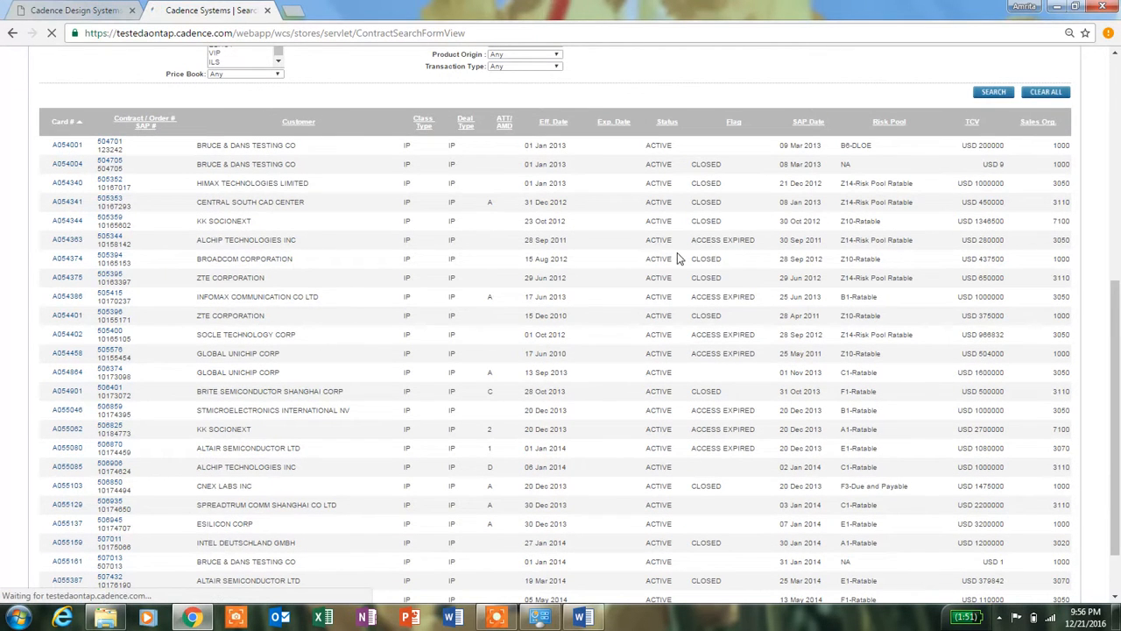
{"action": "left_click", "coordinate": [69, 147]}
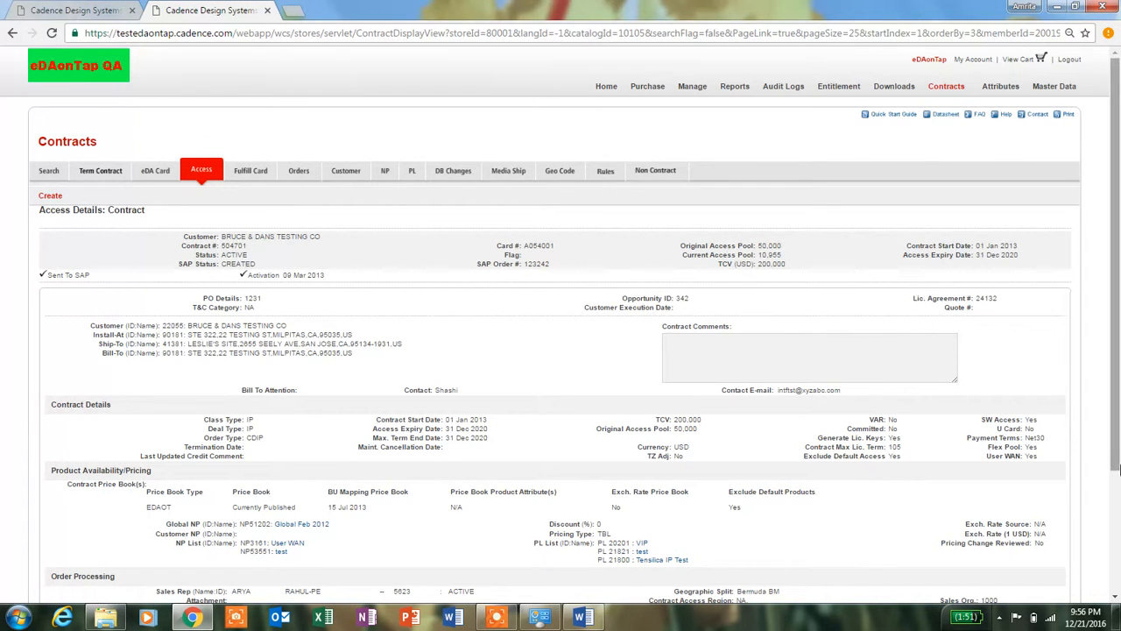
{"action": "left_click_drag", "start_coordinate": [1119, 469], "coordinate": [1119, 562]}
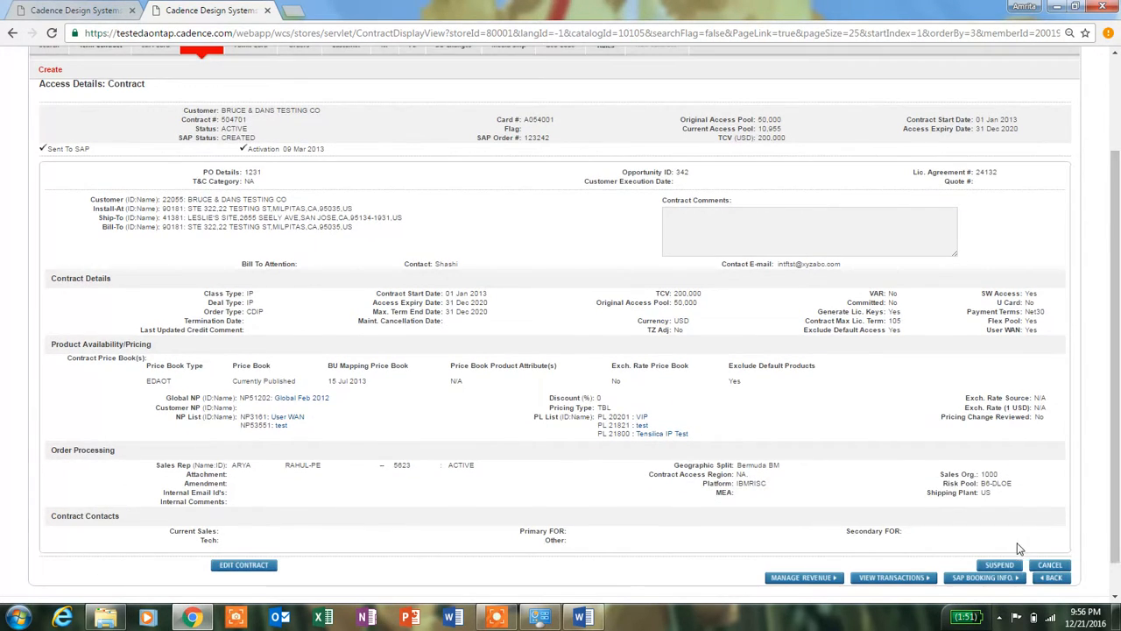